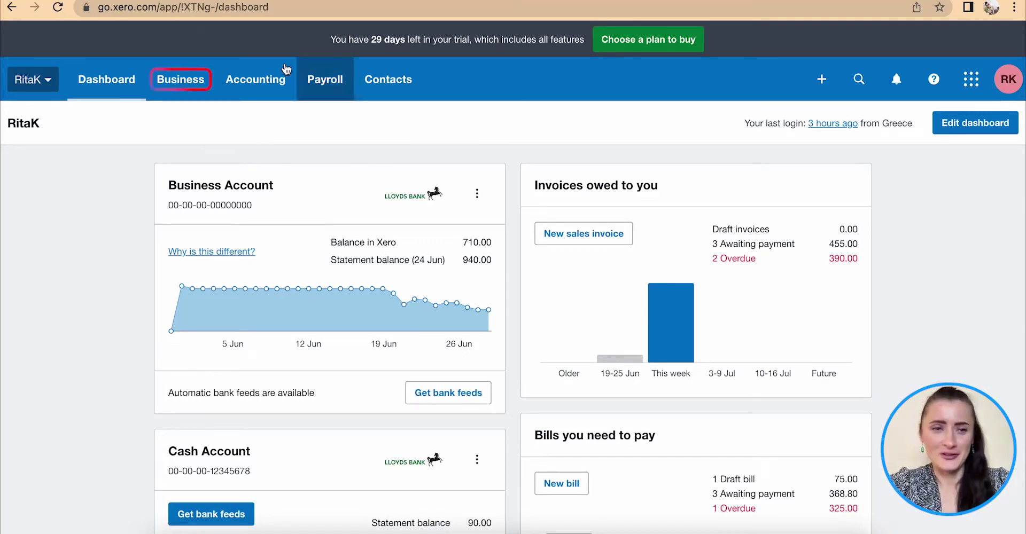
Copy Xero's create-bill-from-email forwarding address from the Bills to Pay list.
left_click(187, 80)
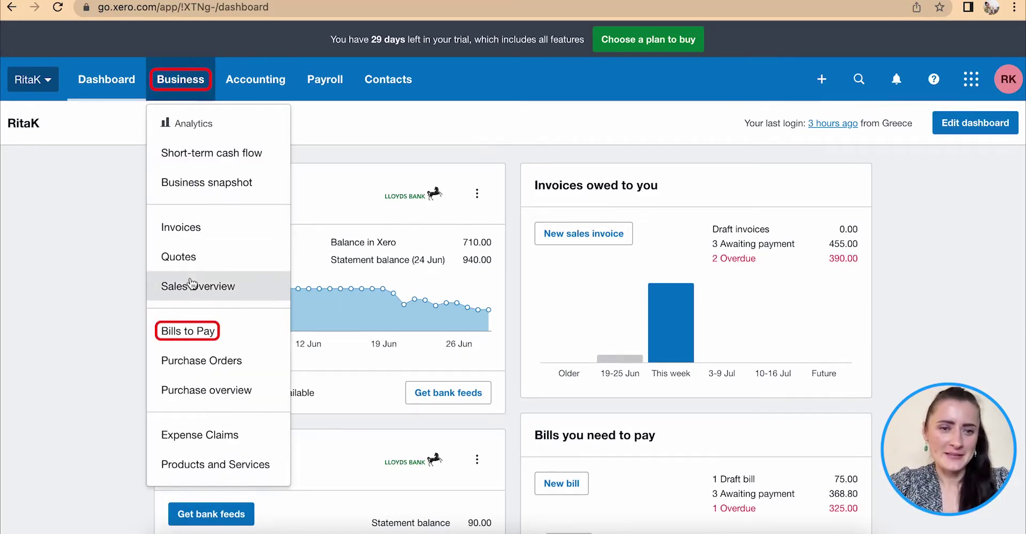
left_click(207, 331)
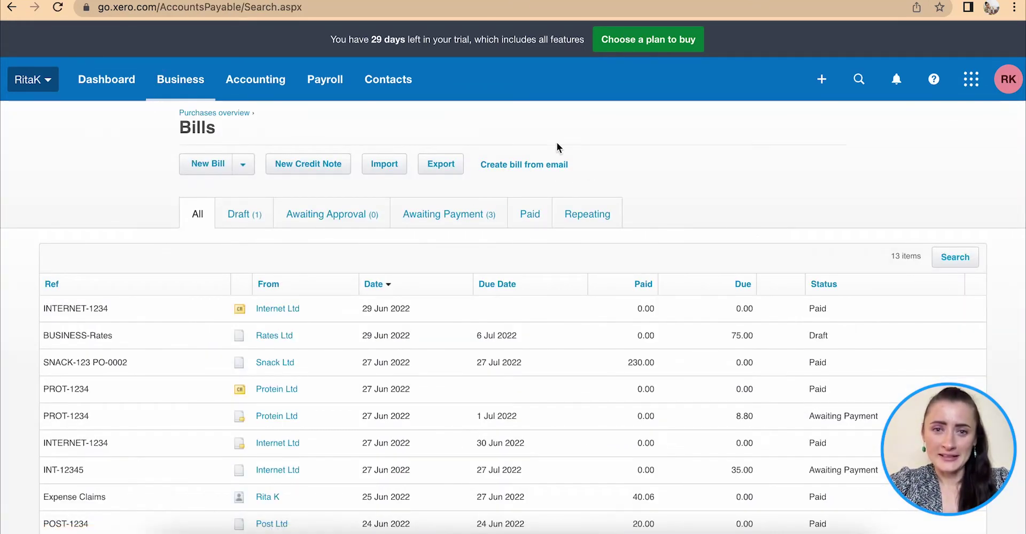
left_click(551, 170)
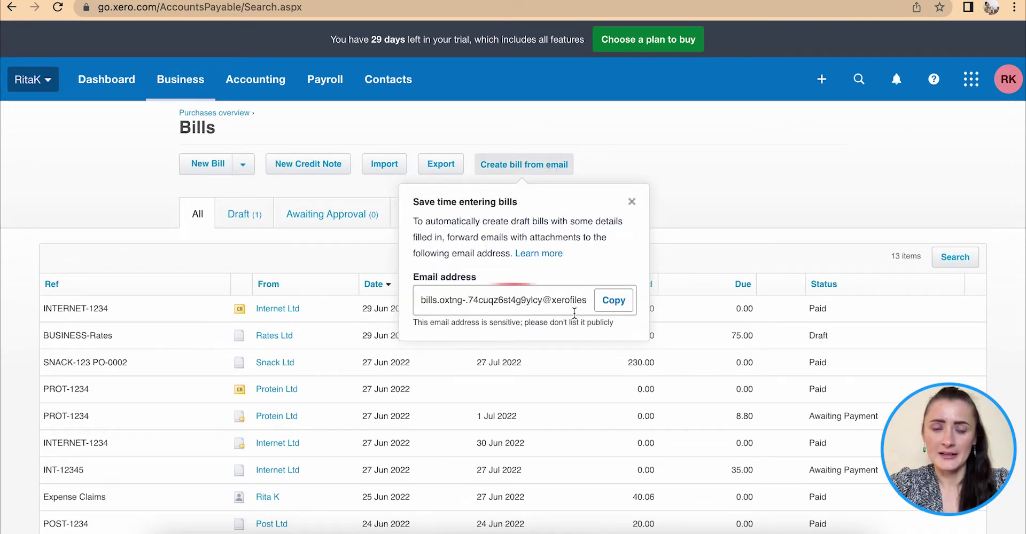
left_click(614, 301)
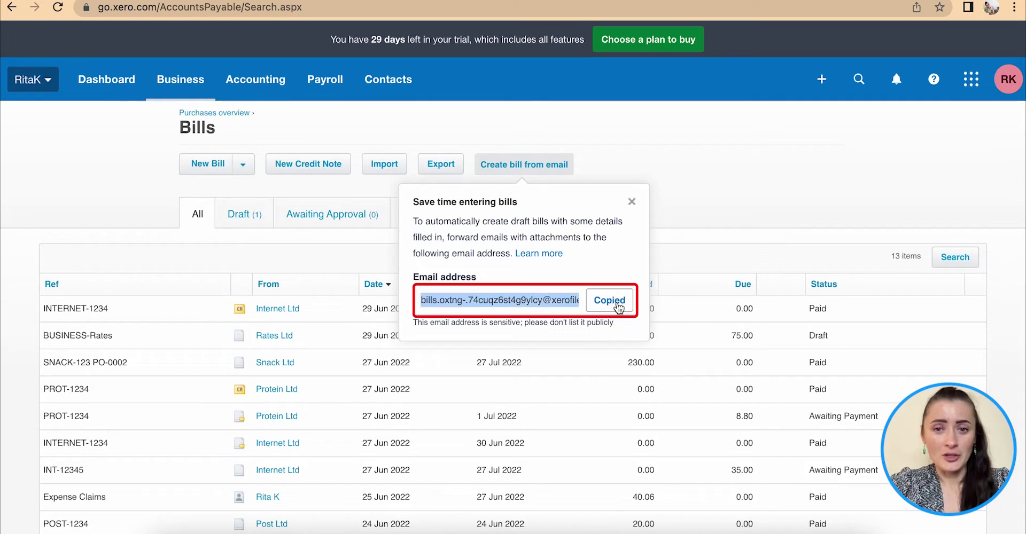
left_click(634, 201)
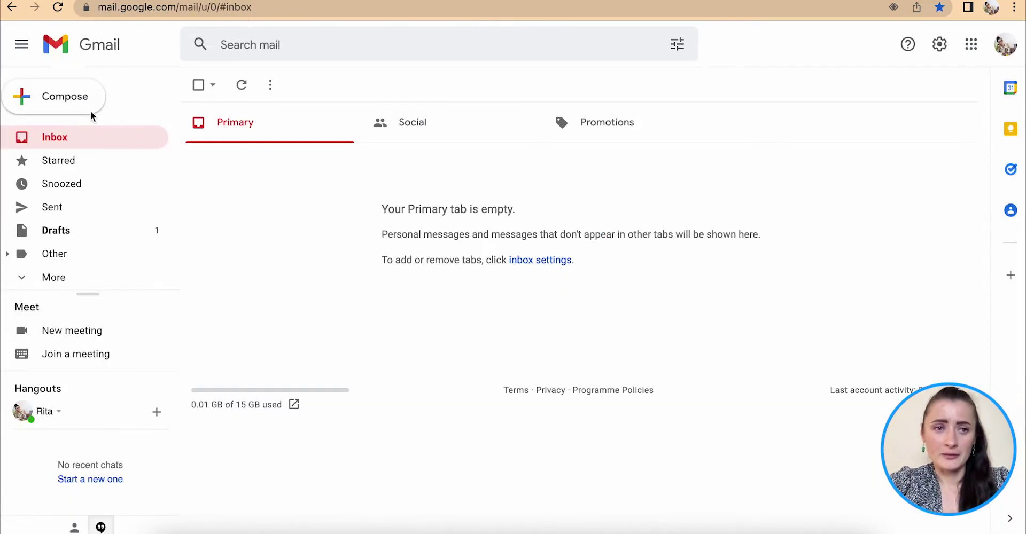
Start a Gmail message to the copied Xero bills address with subject 'Invoice'.
left_click(71, 101)
key("ctrl+v")
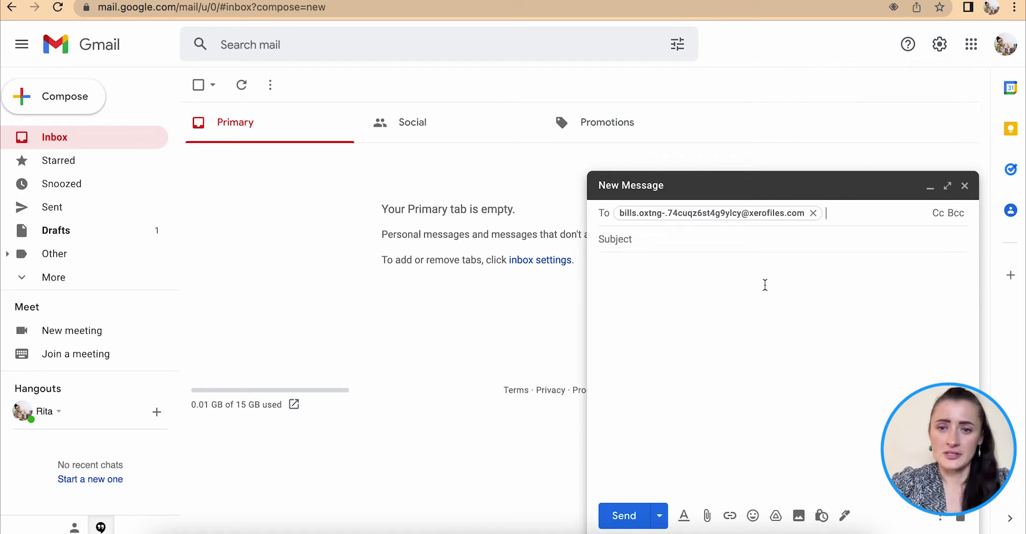
left_click(690, 241)
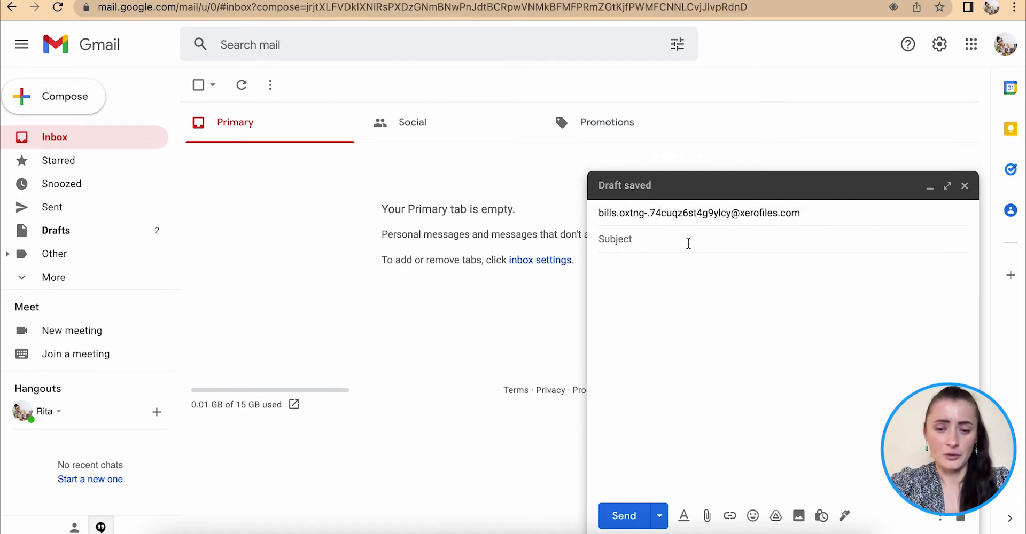
type("Invoice")
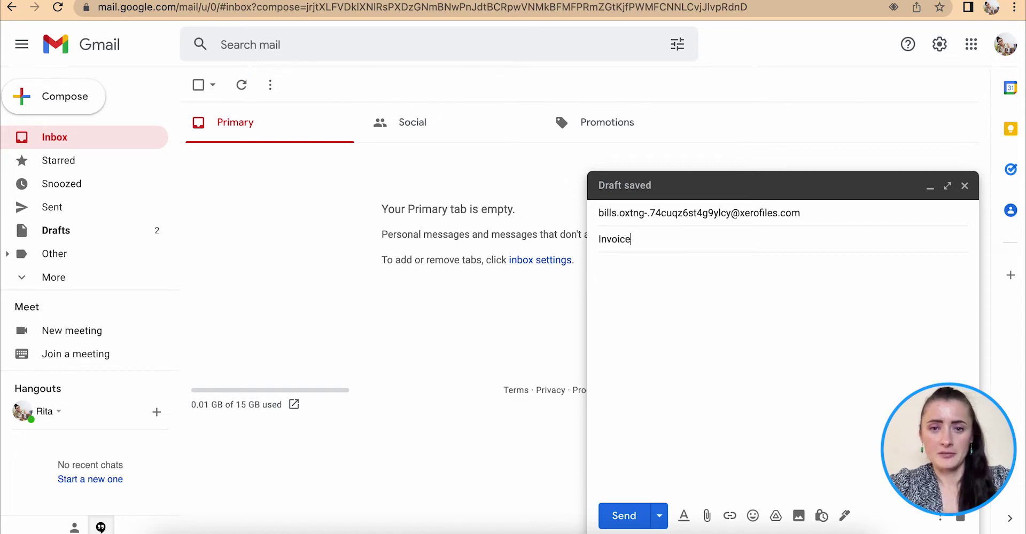
Attach Green Ltd - Invoice 123456.pdf and send the email.
left_click(706, 516)
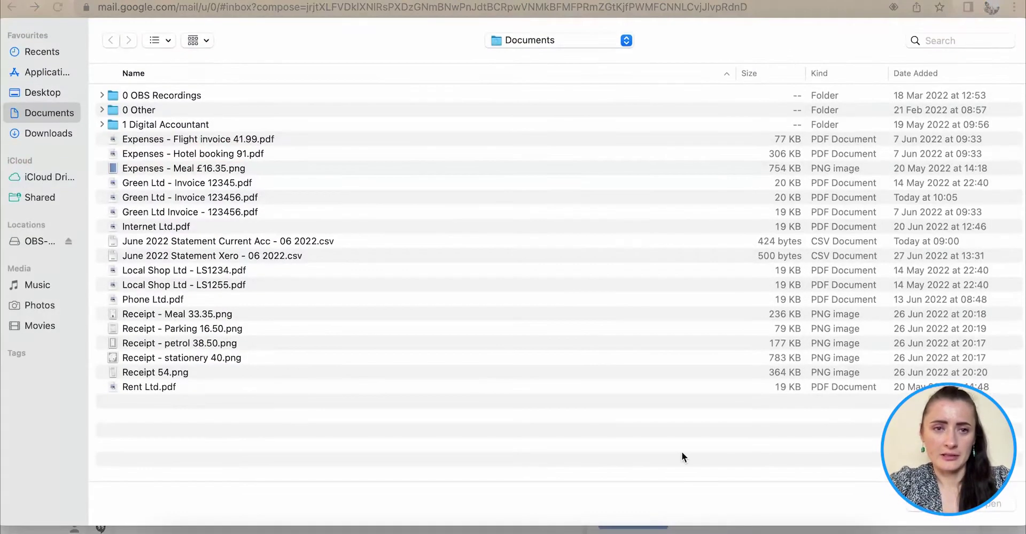
left_click(187, 213)
left_click(190, 197)
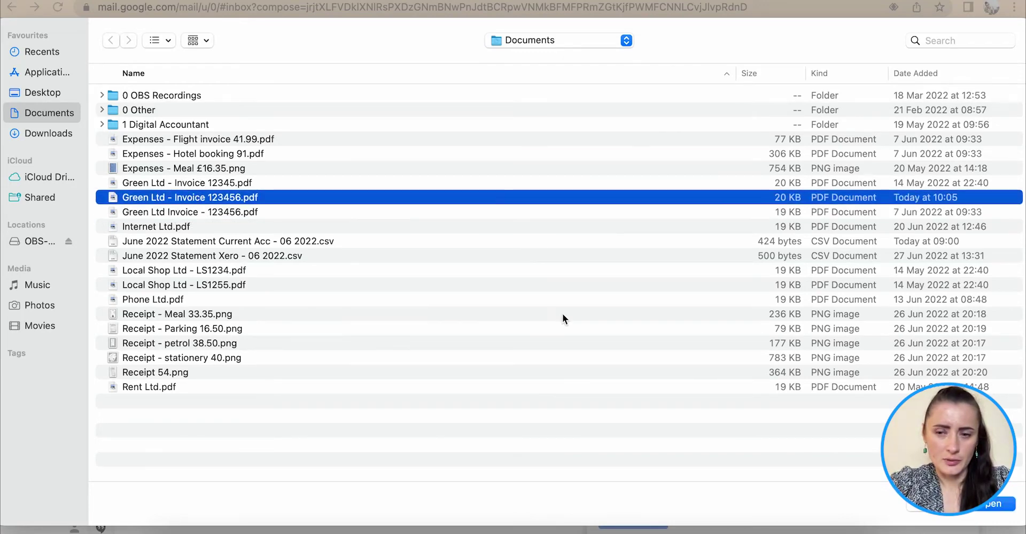
left_click(999, 504)
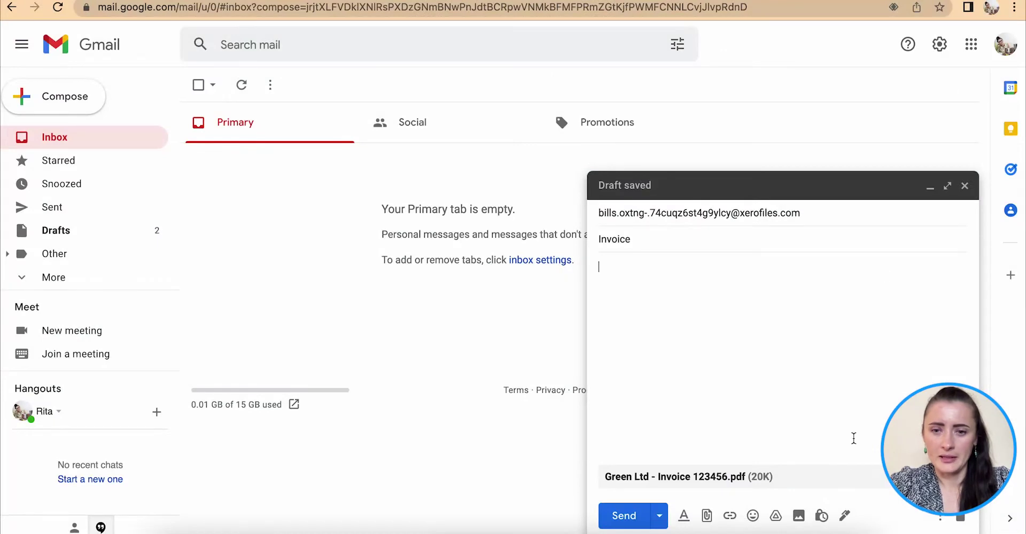
left_click(624, 516)
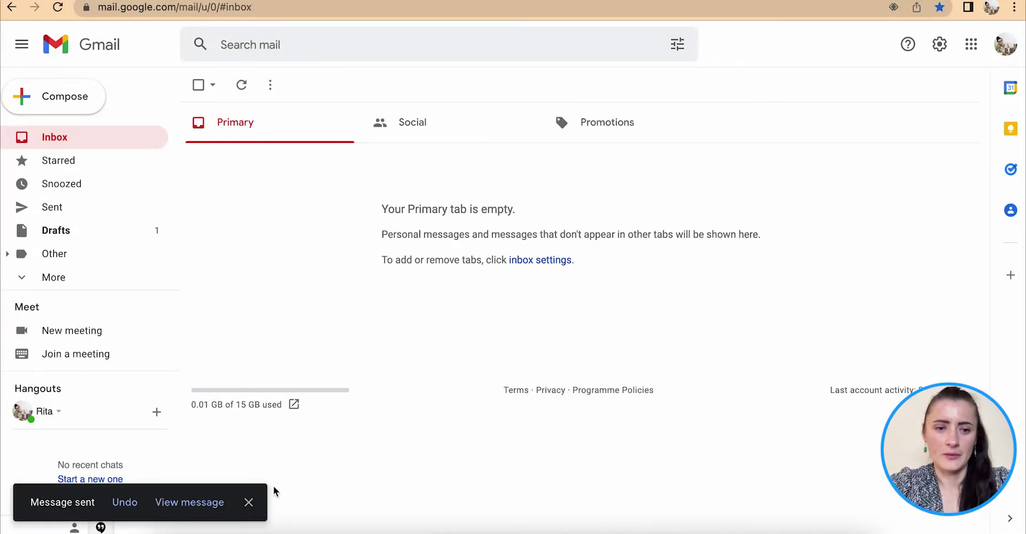
left_click(248, 503)
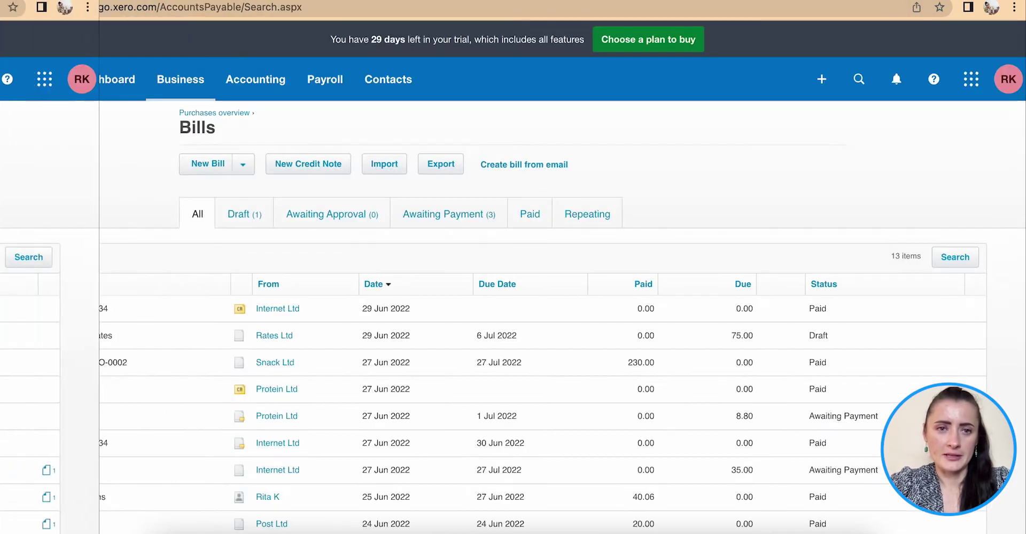
Open the forwarded No Contact bill 123456 from the Draft bills list.
left_click(552, 173)
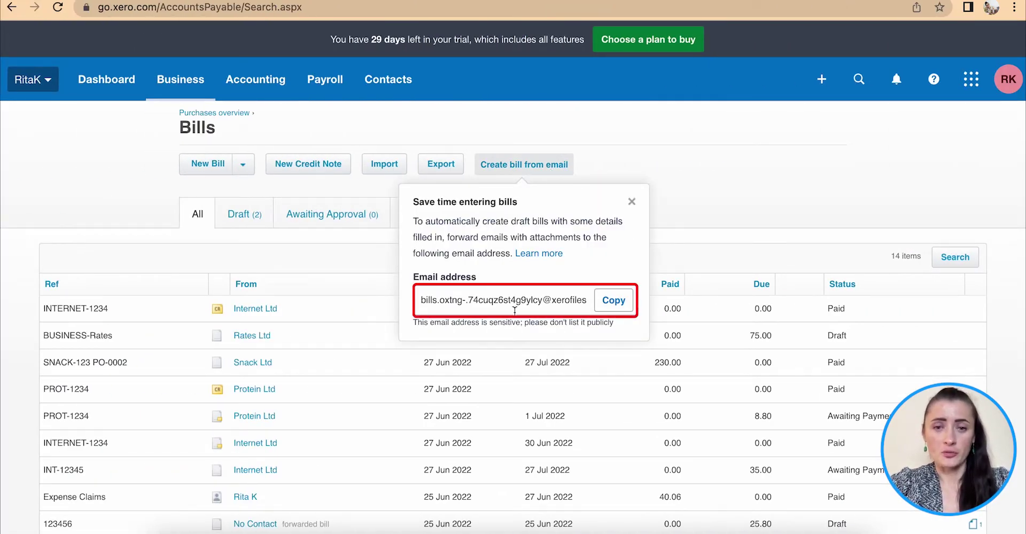
left_click(632, 201)
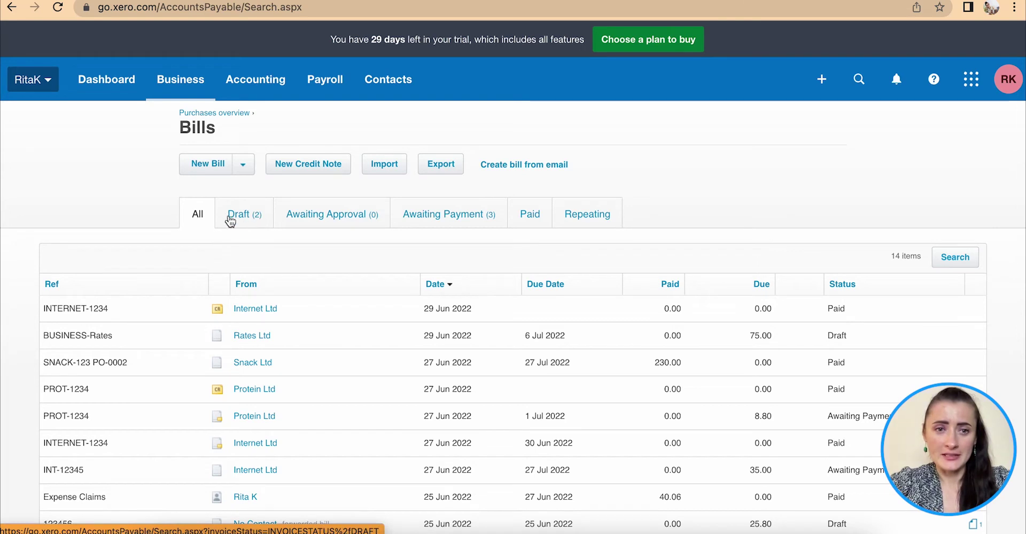
left_click(245, 219)
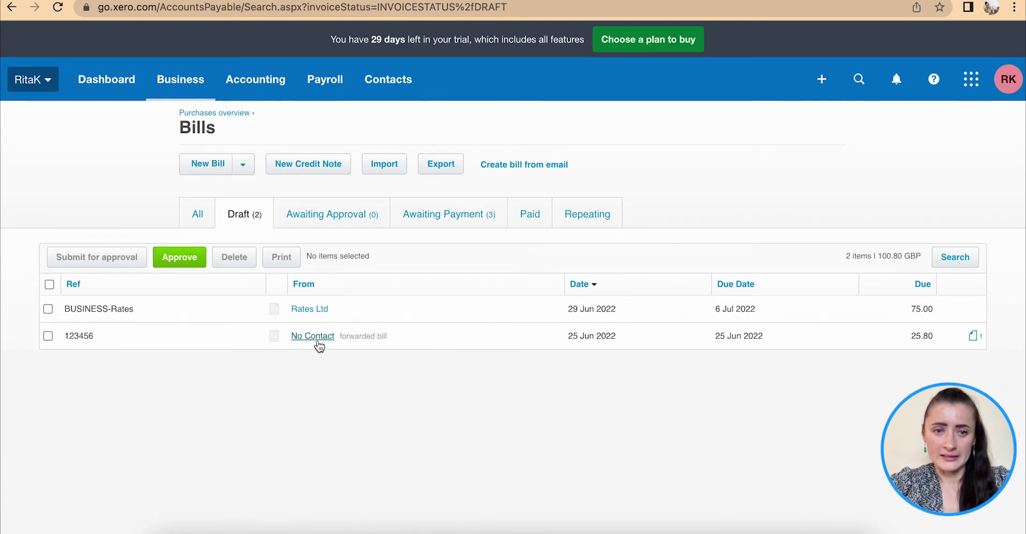
left_click(186, 345)
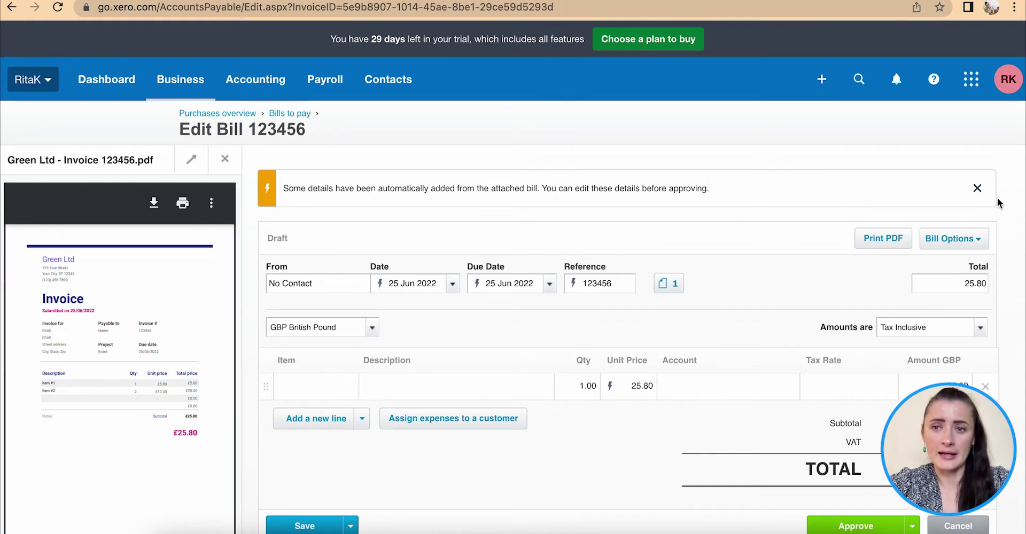
Change bill 123456's supplier contact from No Contact to Green Ltd.
left_click(976, 188)
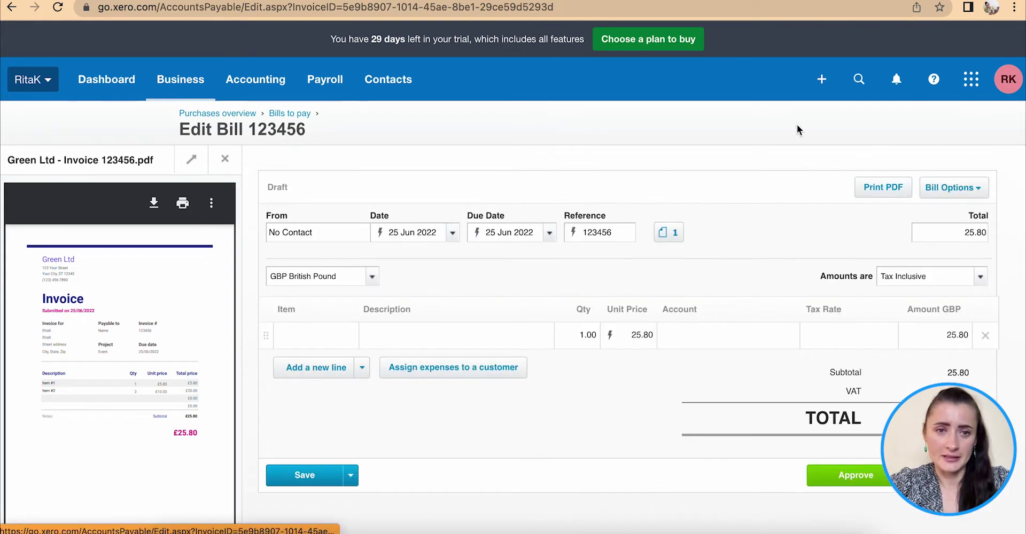
left_click(309, 235)
type("G")
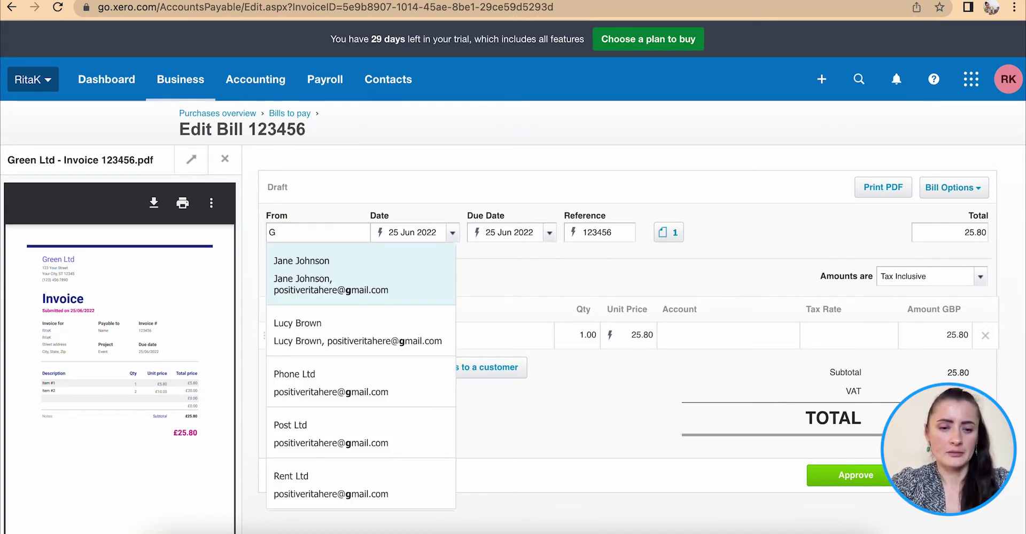
type("ree")
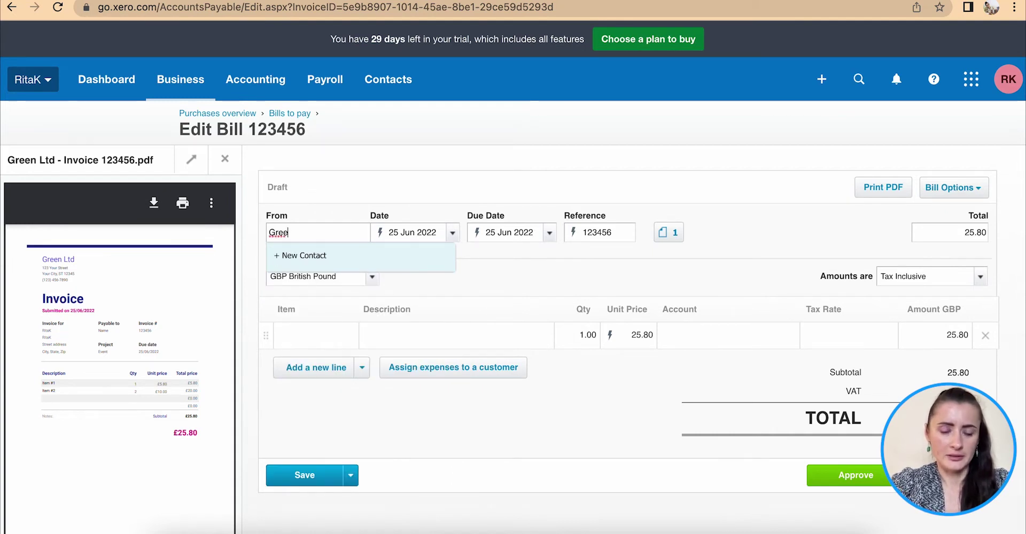
type("n Lt")
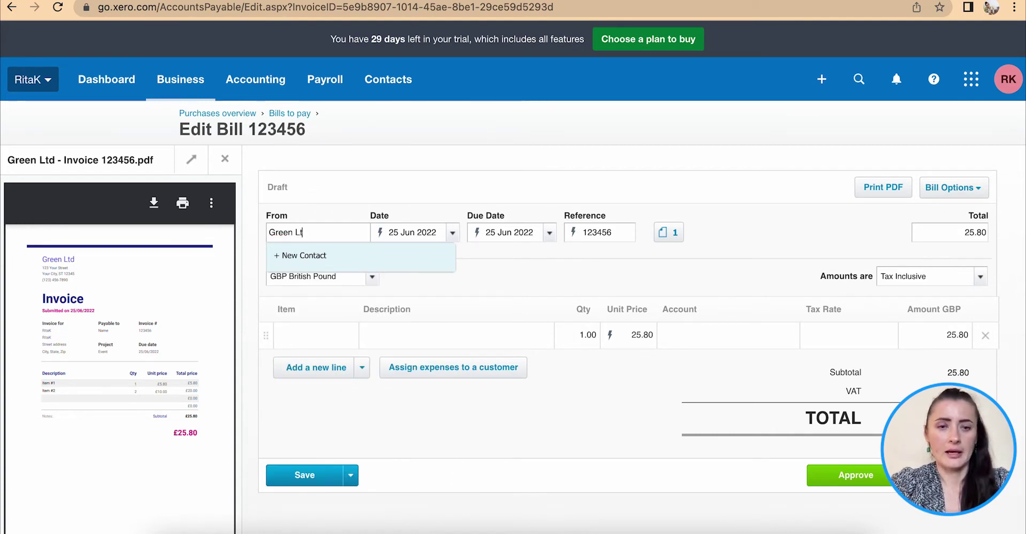
type("d")
key("Tab")
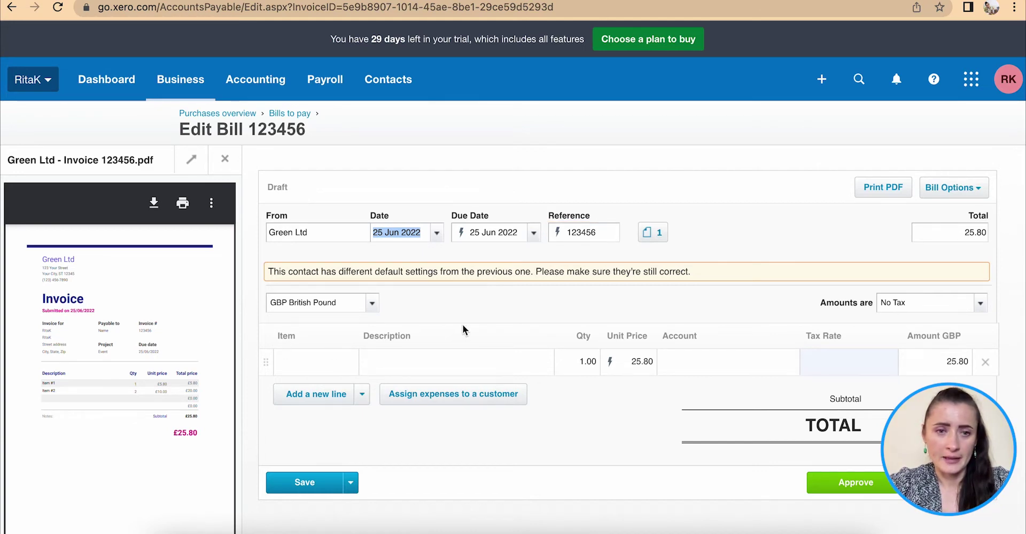
scroll(463, 325, "down", 3)
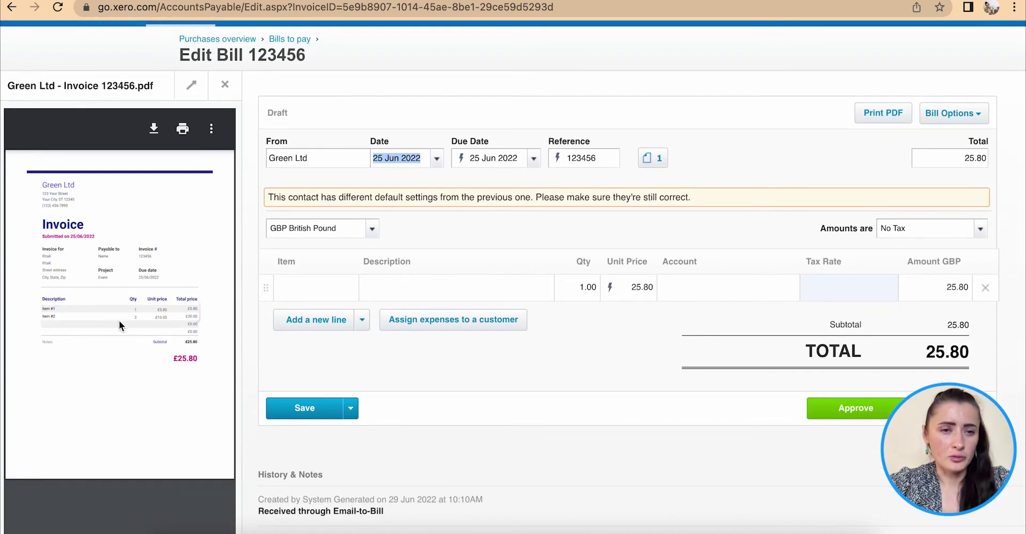
Set the first line to Item 1 at 5.80, account General Expenses.
left_click(310, 326)
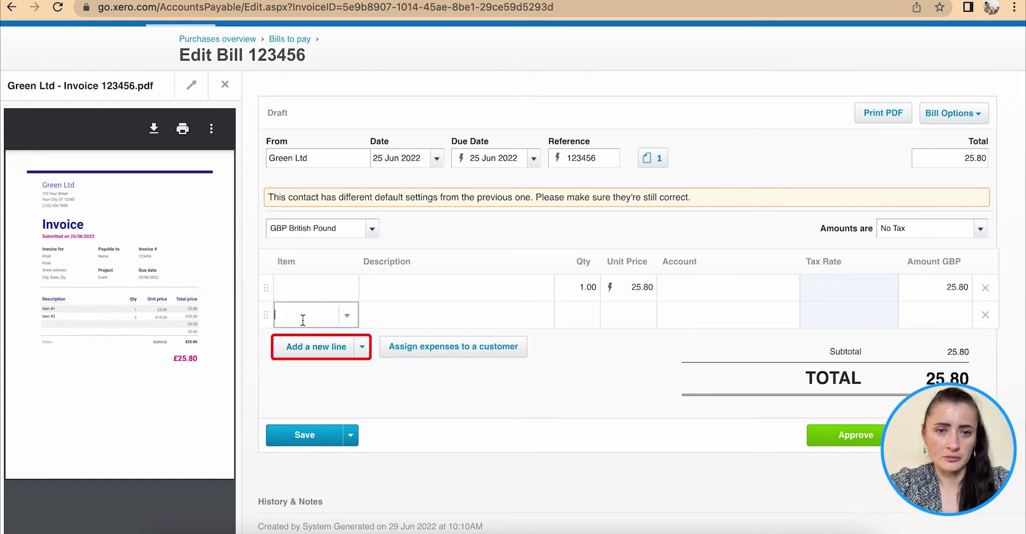
left_click(320, 289)
left_click(348, 291)
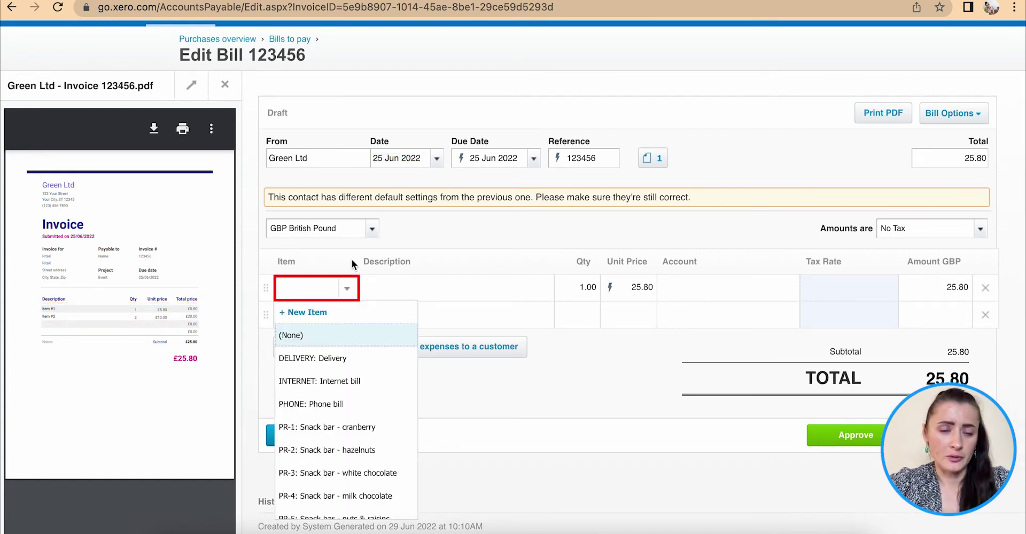
left_click(414, 281)
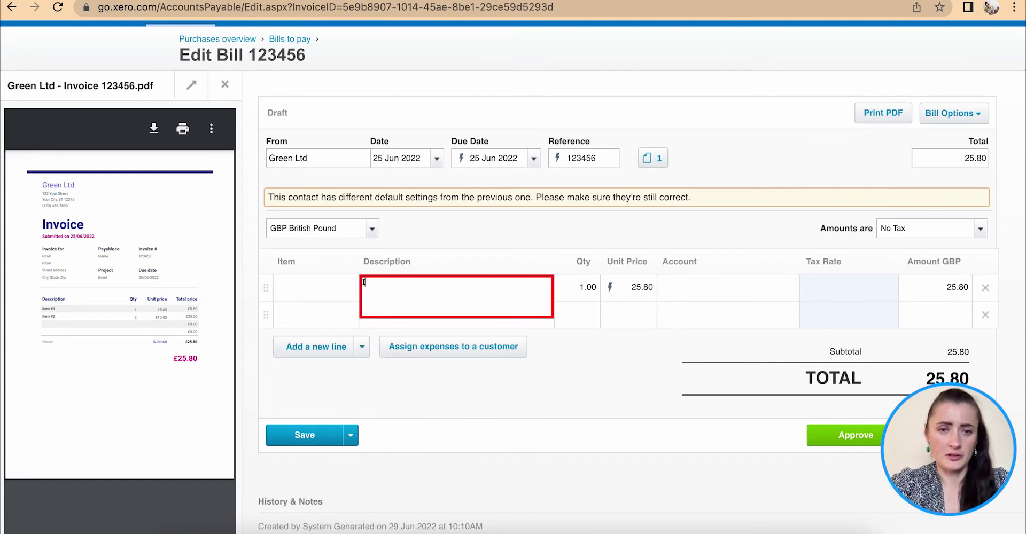
type("Item 1")
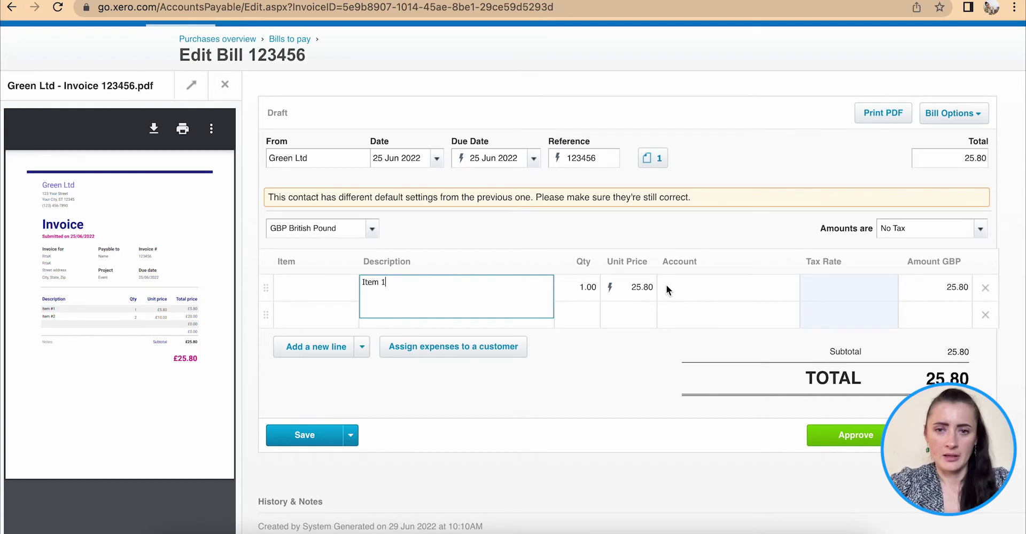
left_click(562, 289)
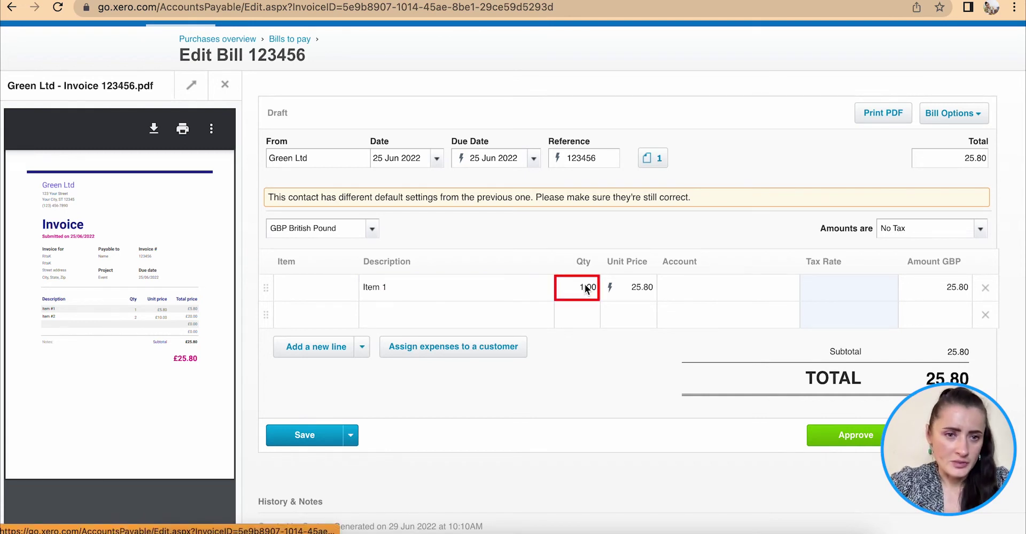
left_click(622, 288)
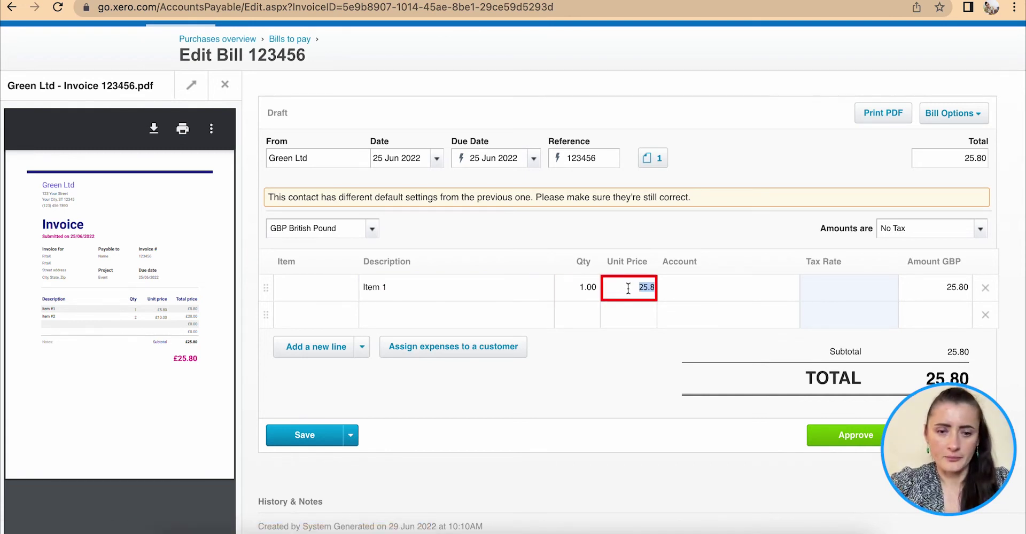
type("5")
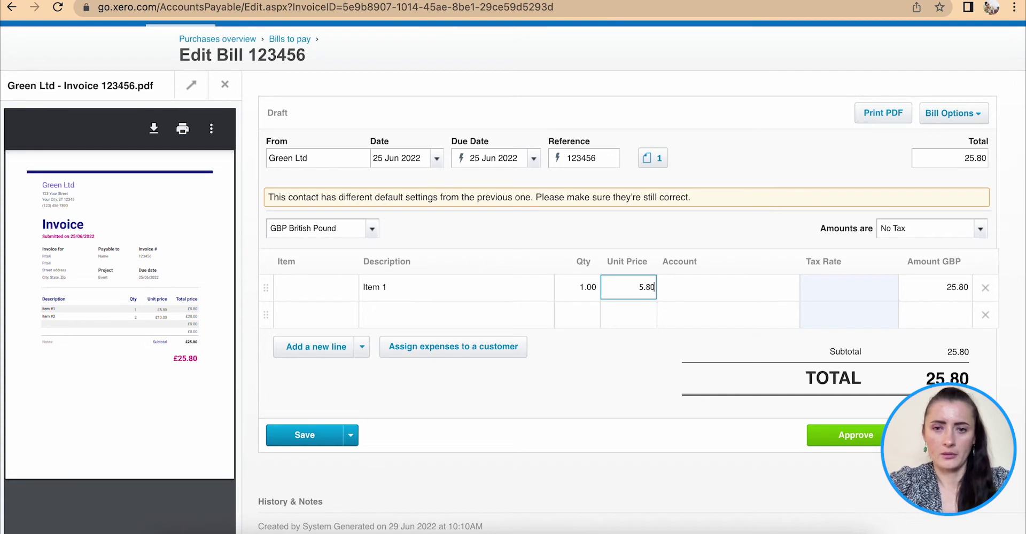
left_click(715, 287)
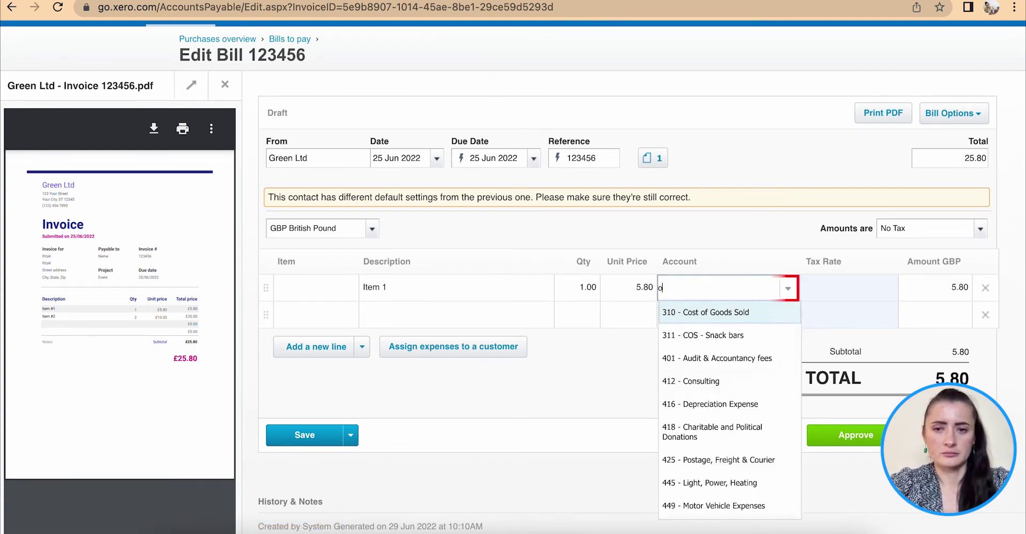
type("off")
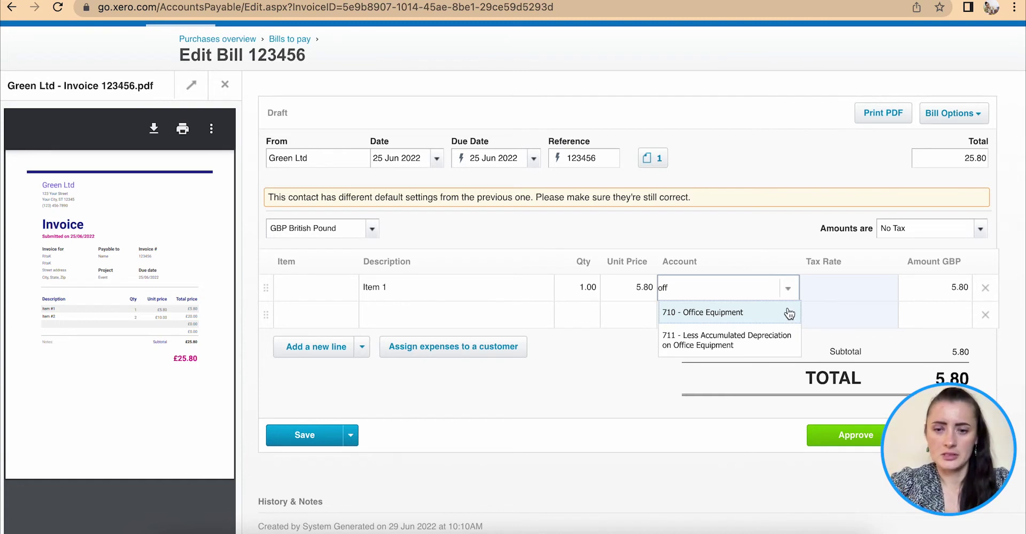
key("BackSpace")
key("BackSpace")
key("BackSpace")
type("ge")
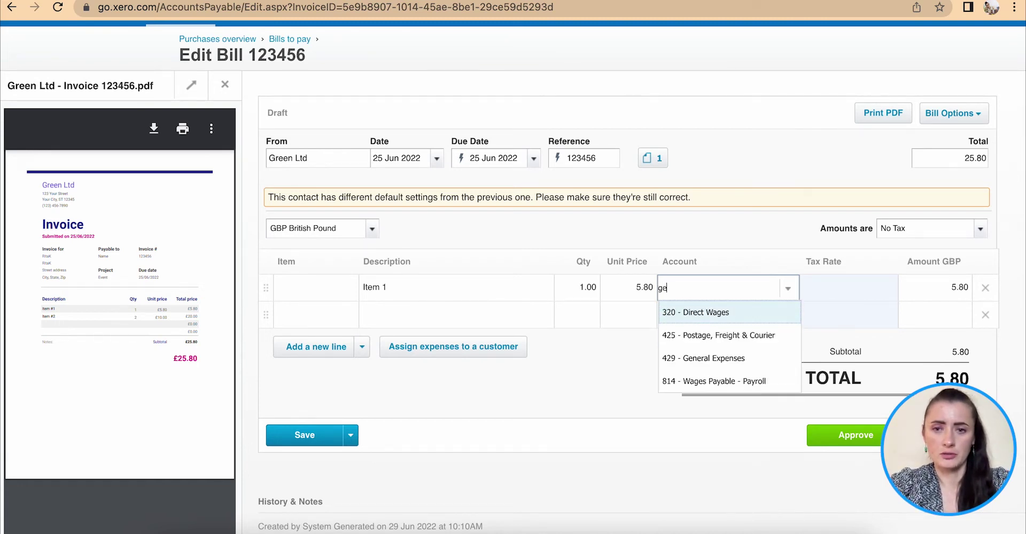
left_click(740, 359)
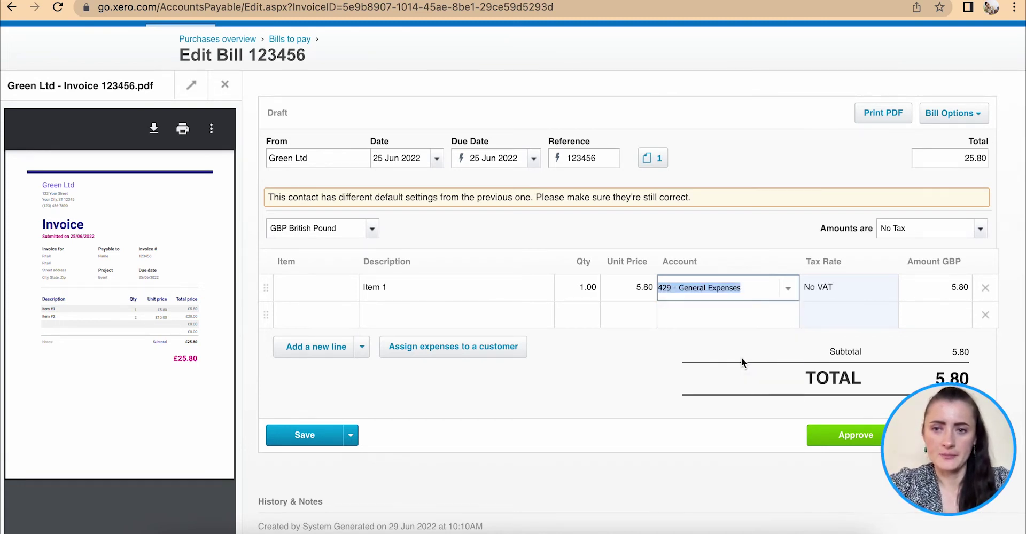
Fill the second line as Item 2, quantity 2 at 10.00, account 429 General Expenses.
left_click(400, 312)
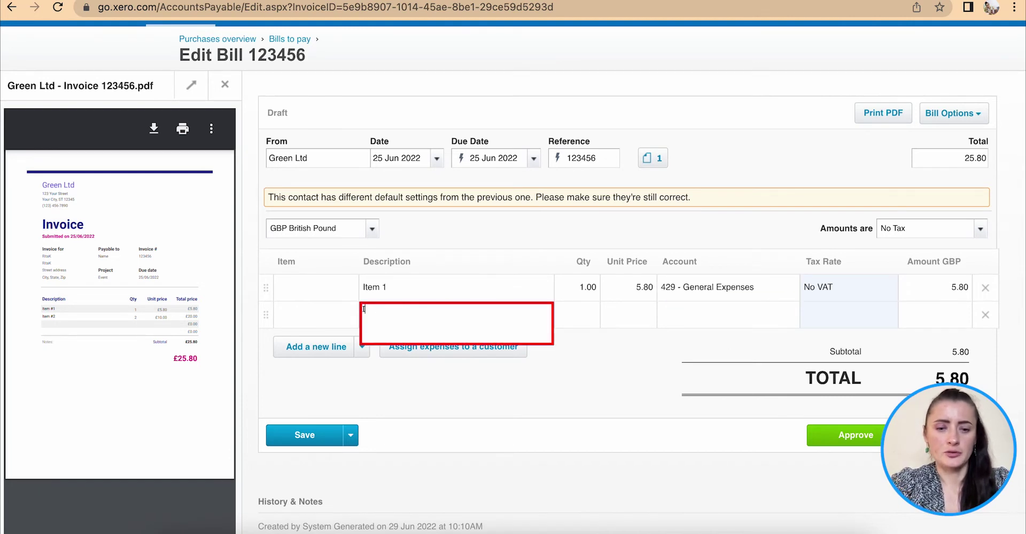
type("Item 2")
left_click(575, 318)
type("2")
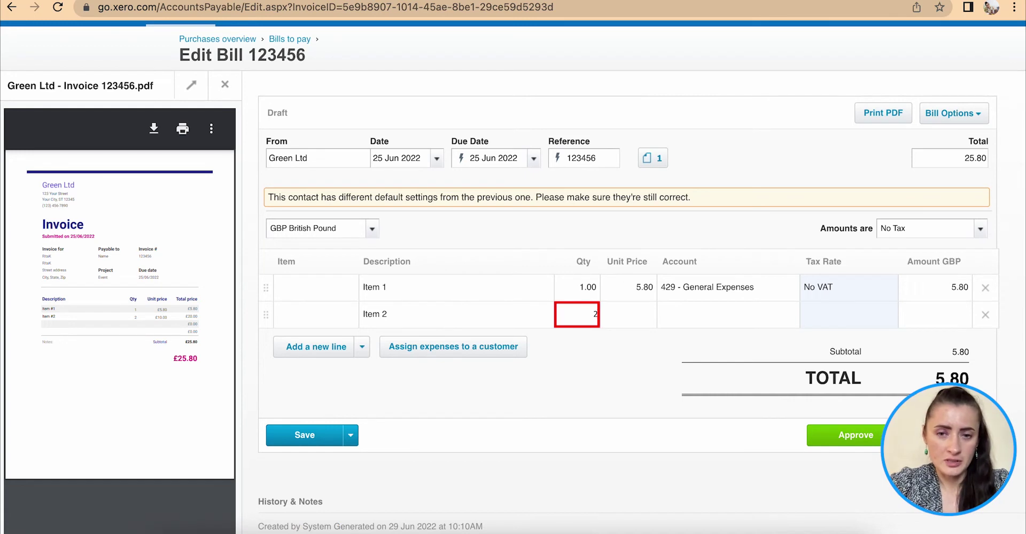
key("Tab")
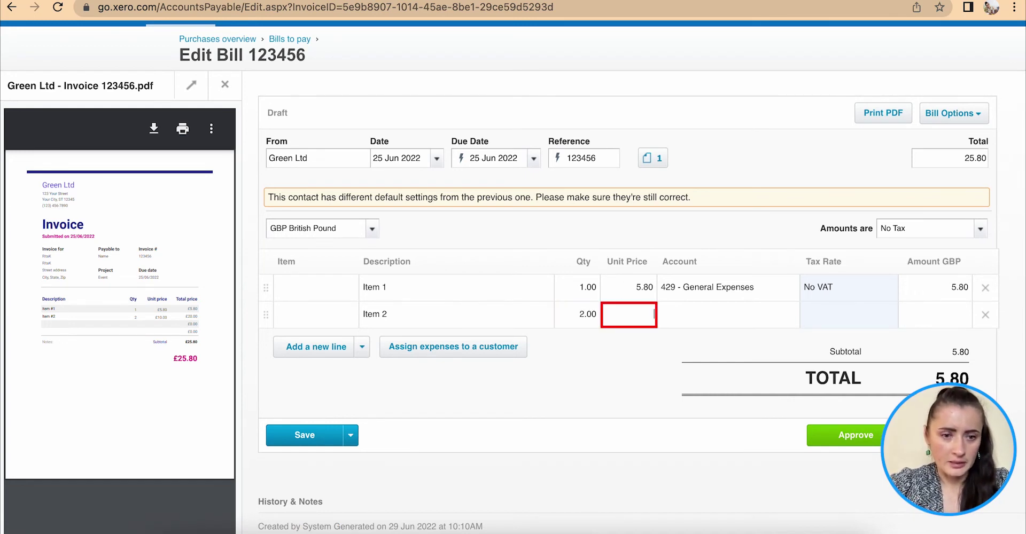
type("10")
key("Tab")
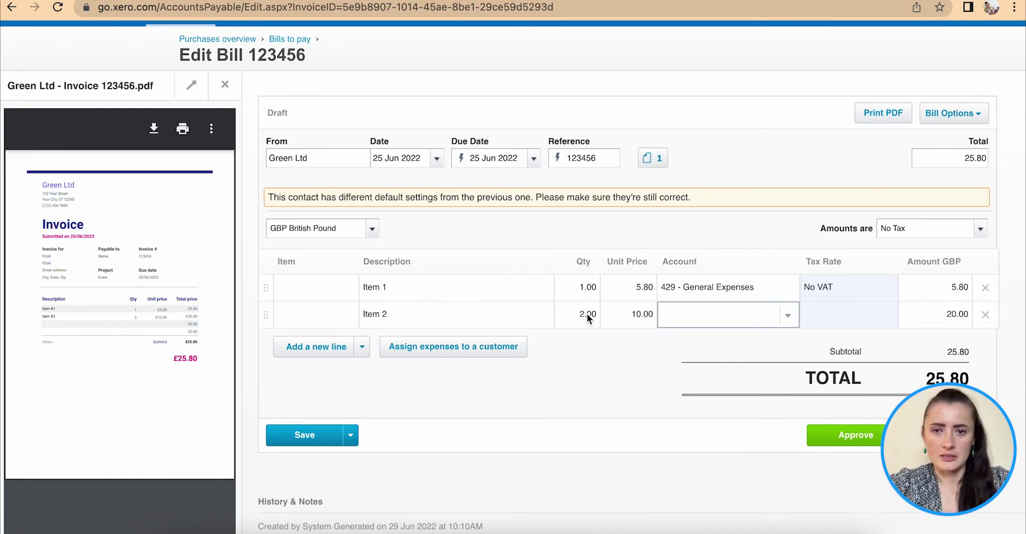
type("429")
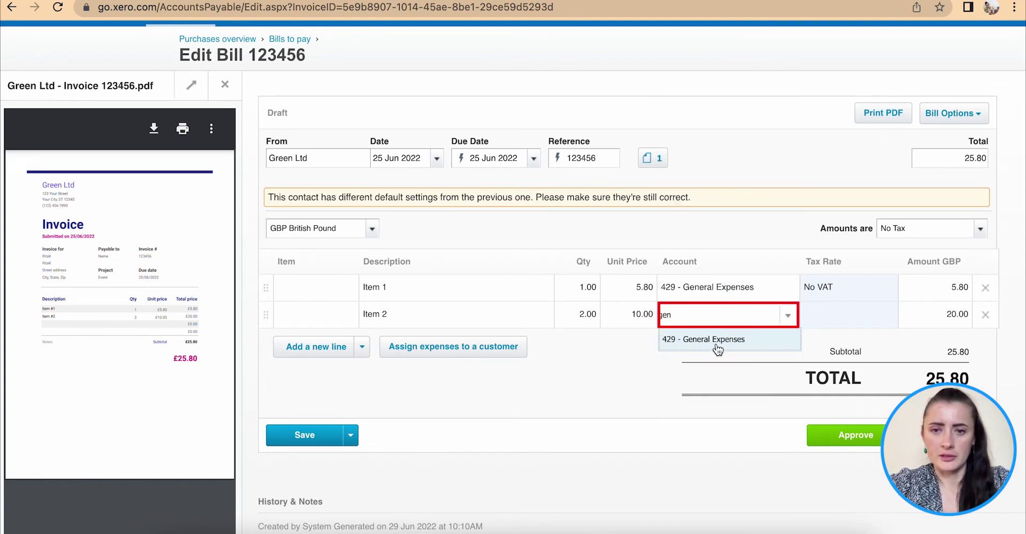
left_click(717, 344)
key("Tab")
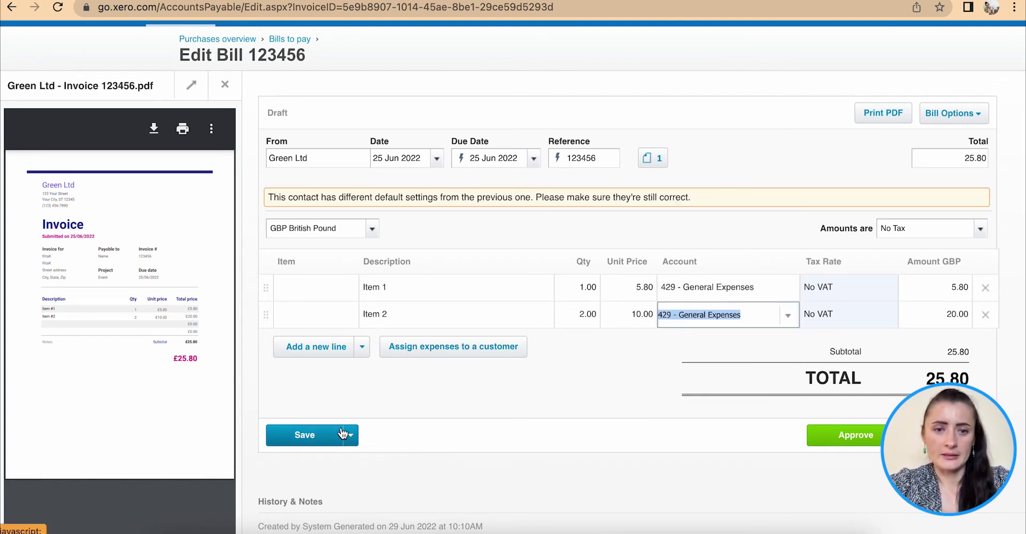
scroll(343, 433, "down", 1)
Save bill 123456 as a draft, then approve it.
left_click(350, 383)
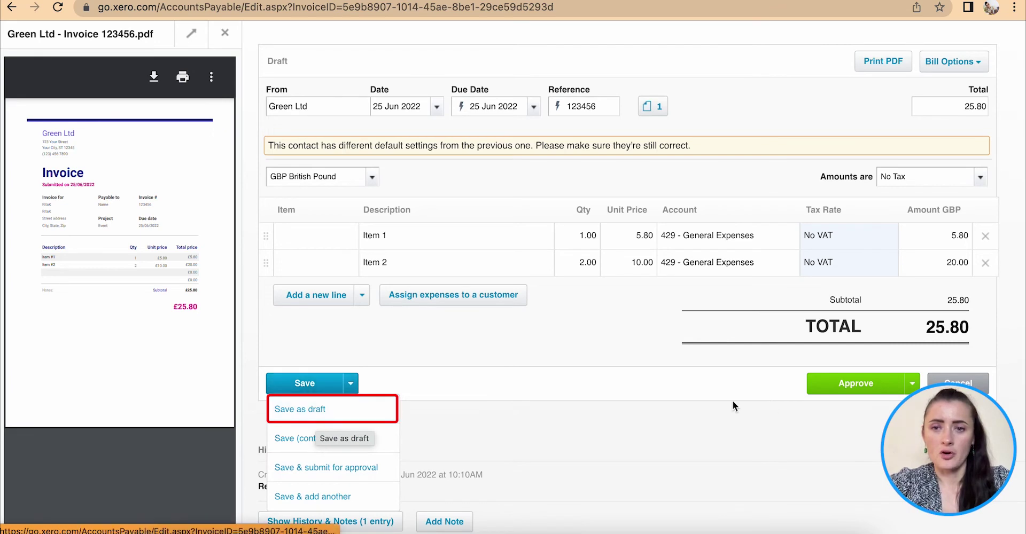
left_click(855, 412)
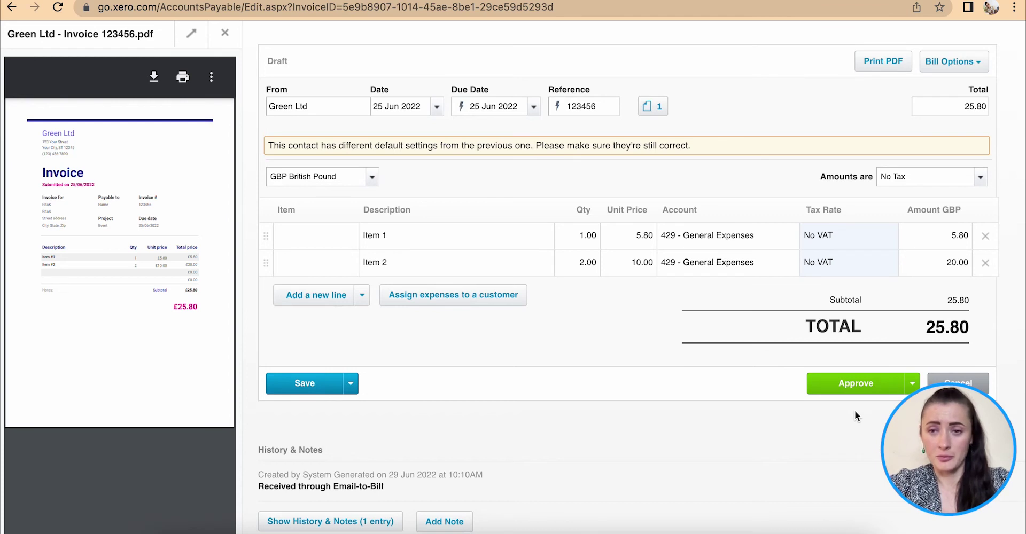
left_click(912, 383)
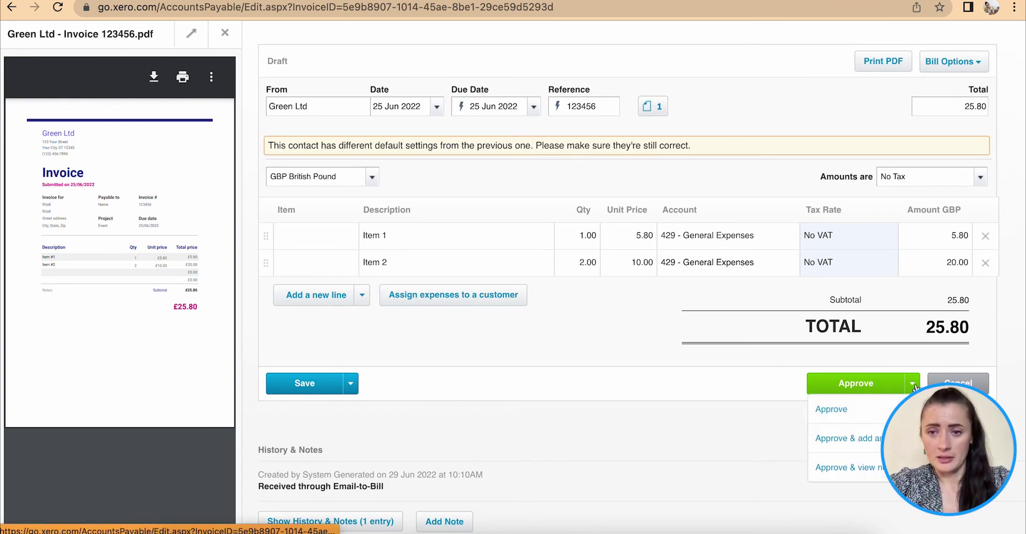
left_click(867, 410)
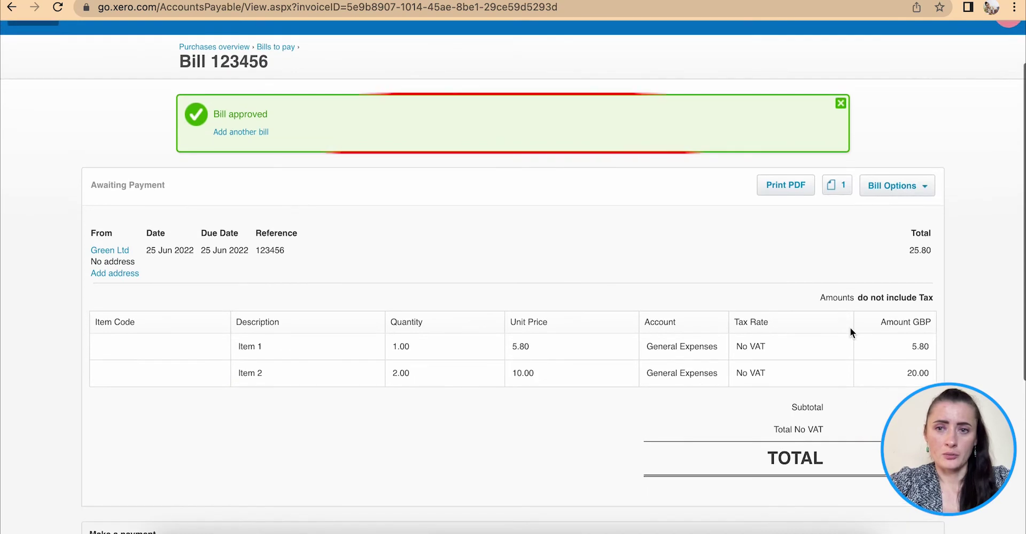
Close the green Bill approved banner on bill 123456.
left_click(841, 103)
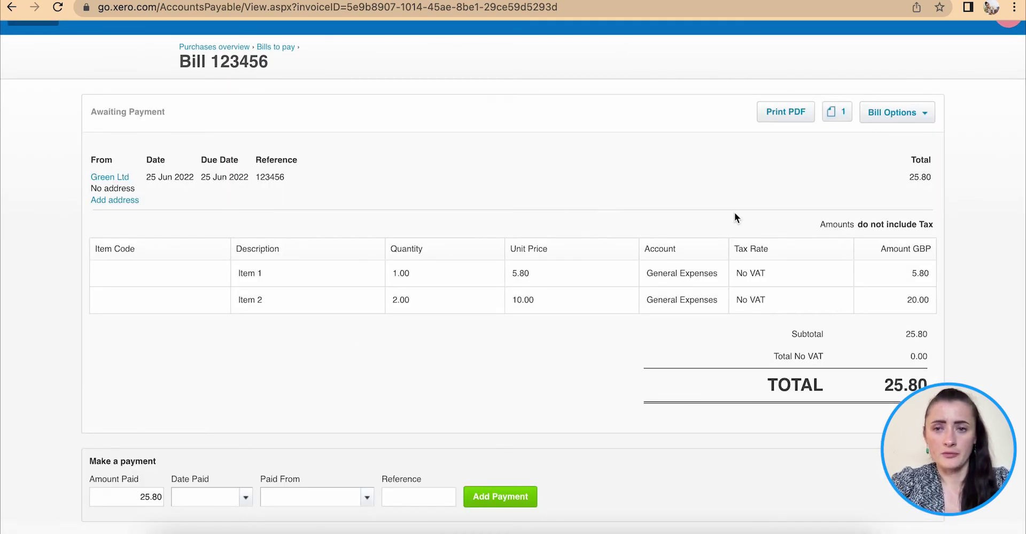